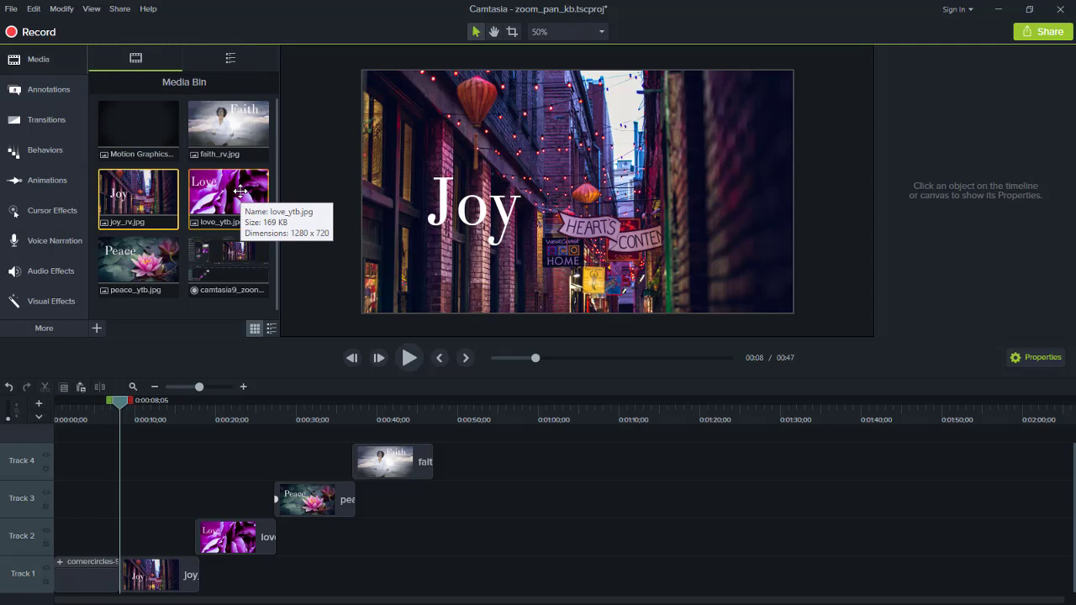
Step: Start importing media from a file, then cancel without adding any files
click(96, 328)
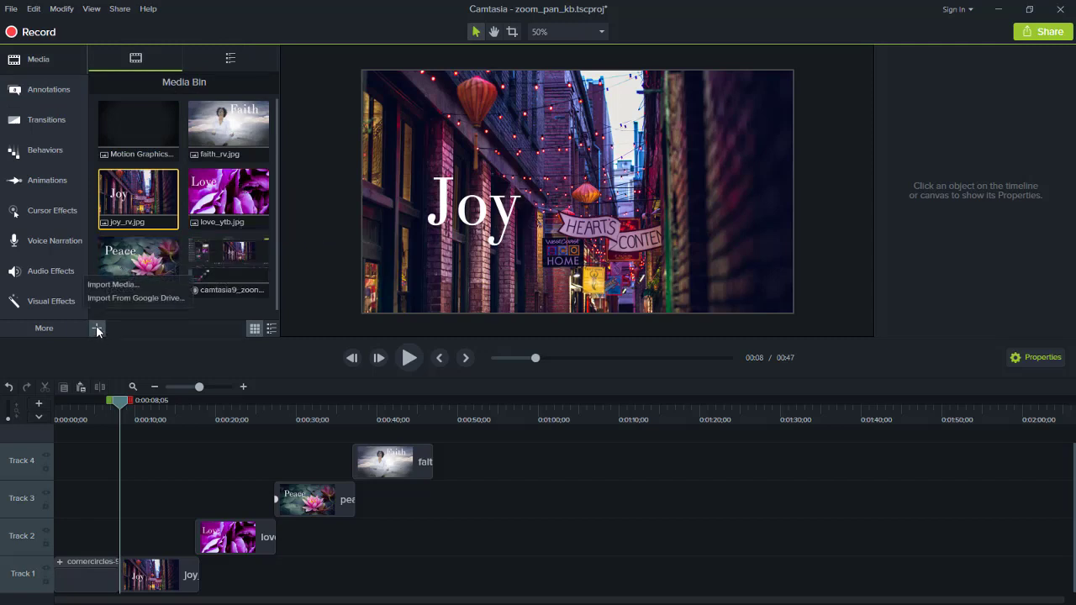
click(124, 284)
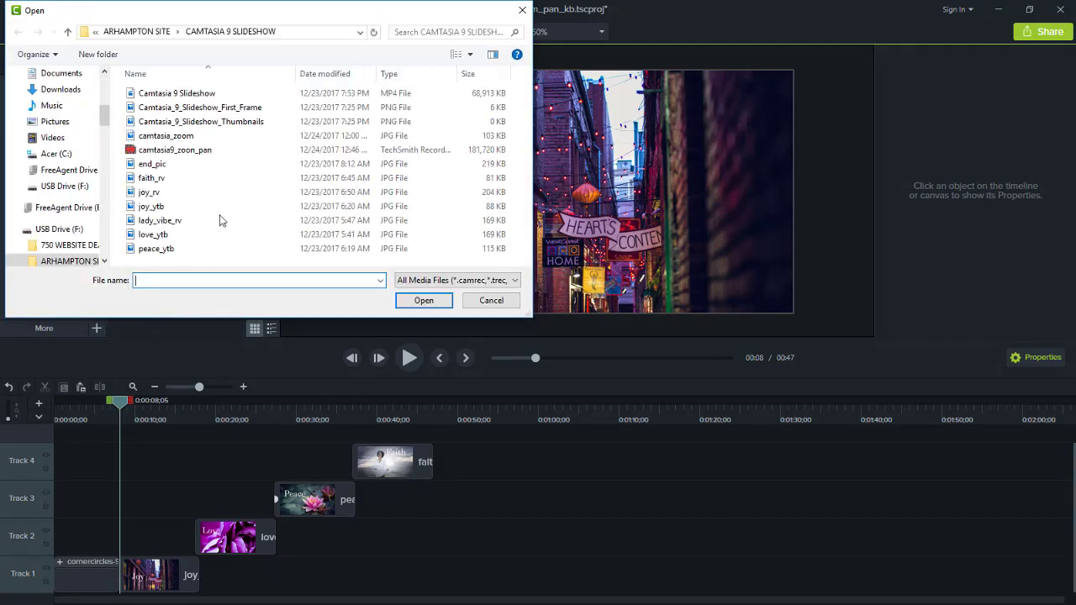
click(491, 300)
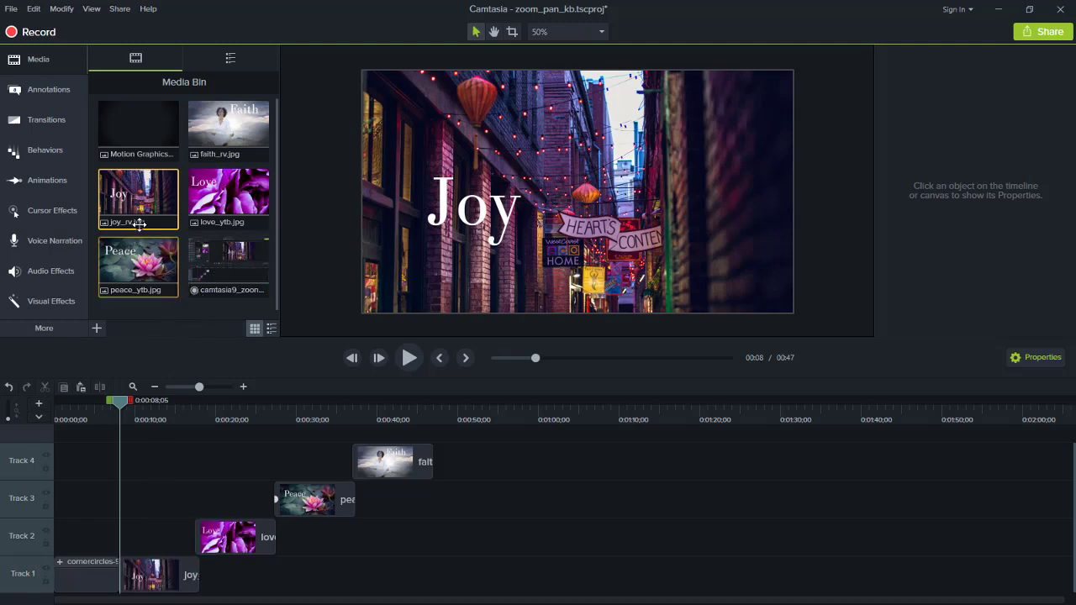
Step: Dismiss the joy_rv.jpg context menu and set the playhead to 0:00:07;28, before the Joy slide
right_click(135, 195)
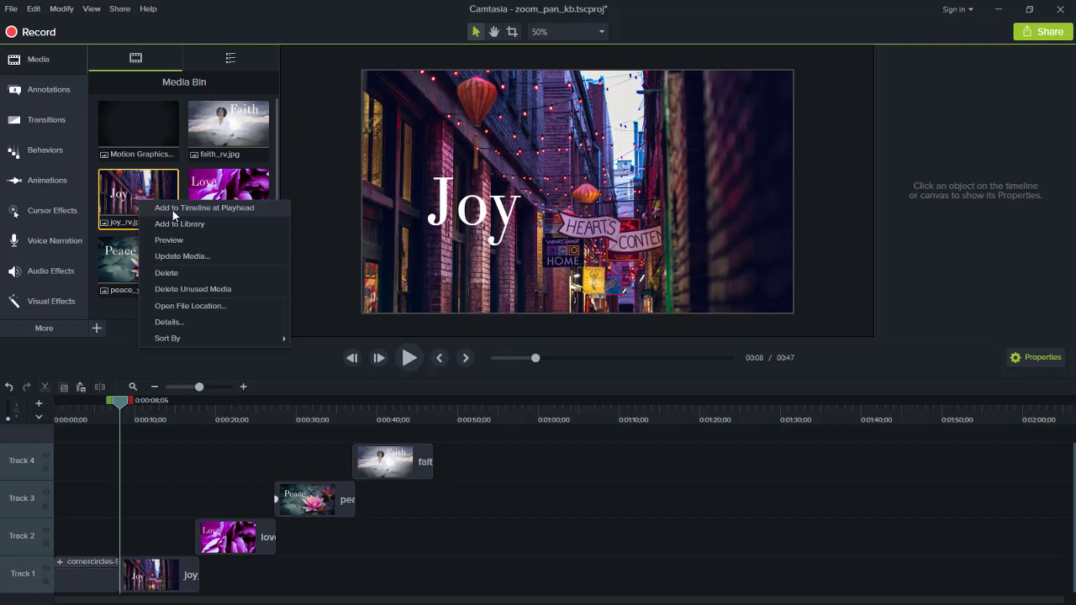
click(162, 471)
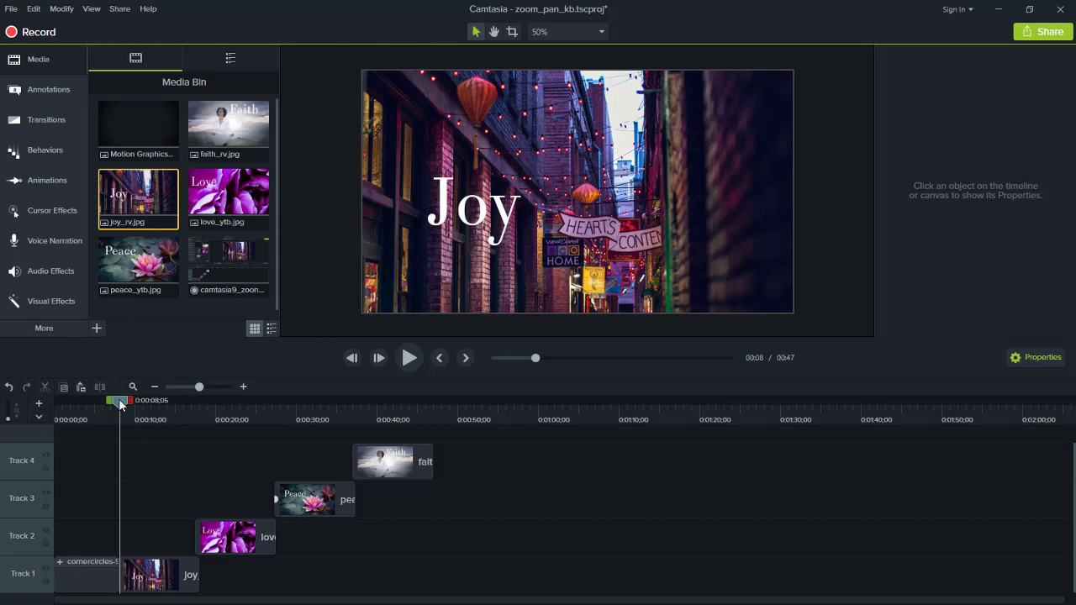
mouse_move(120, 404)
mouse_down()
mouse_move(168, 406)
mouse_move(118, 409)
mouse_up()
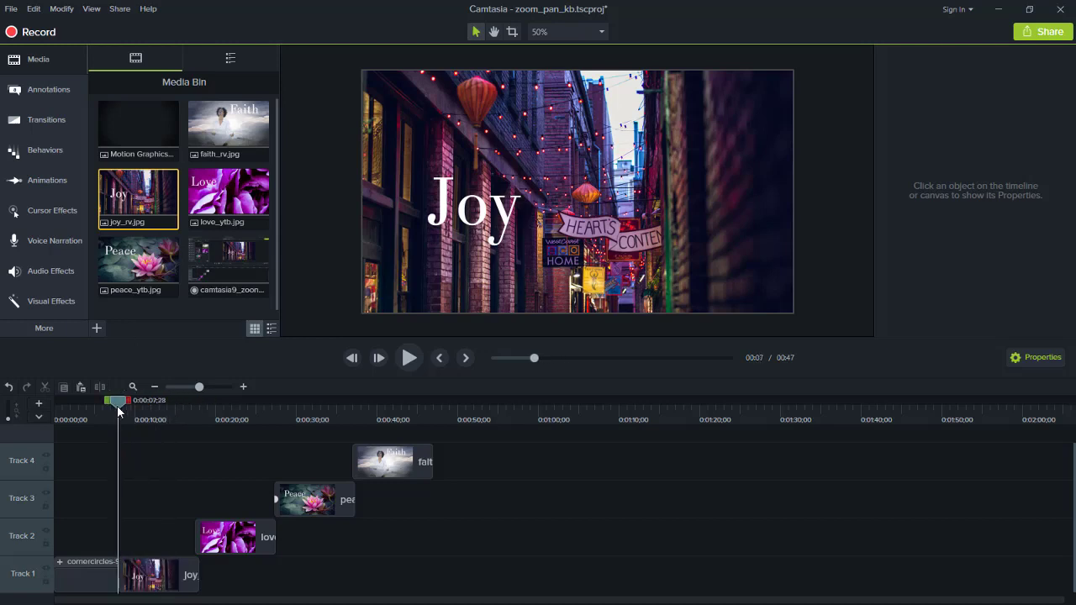
mouse_move(182, 569)
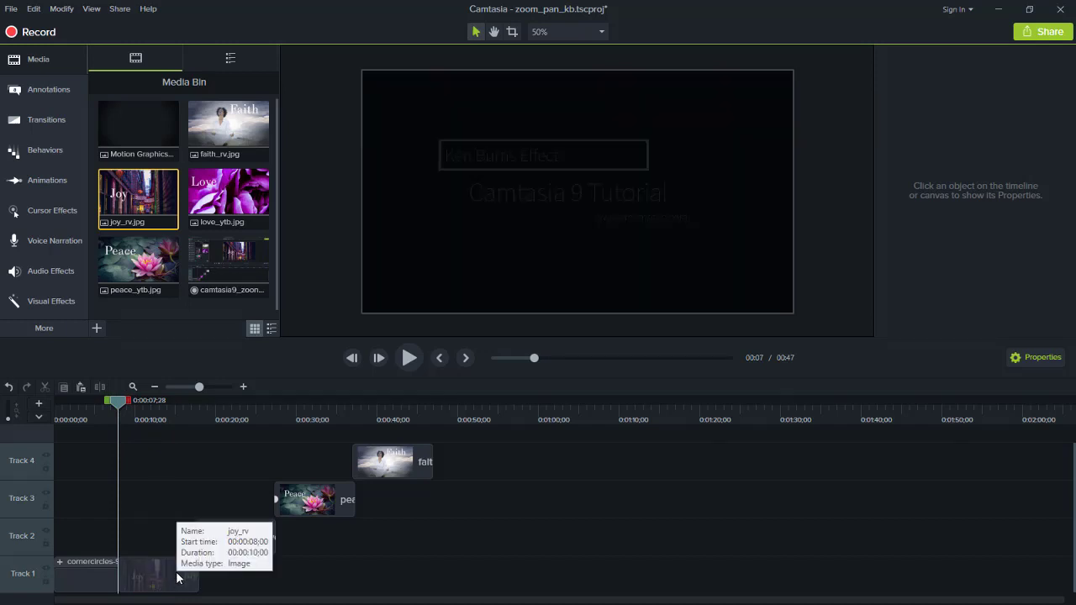
mouse_move(230, 542)
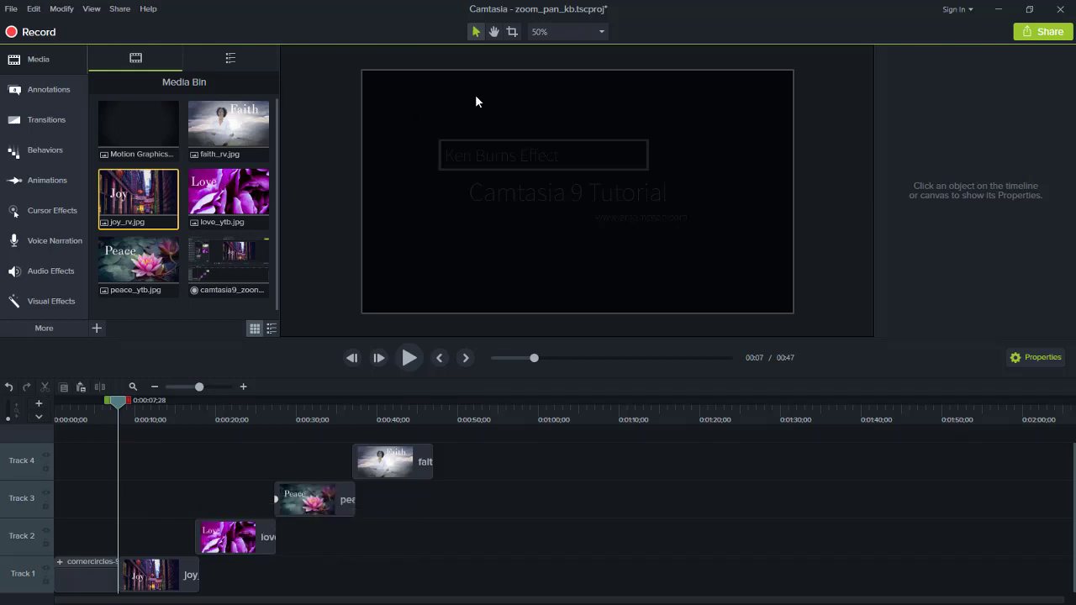
click(602, 33)
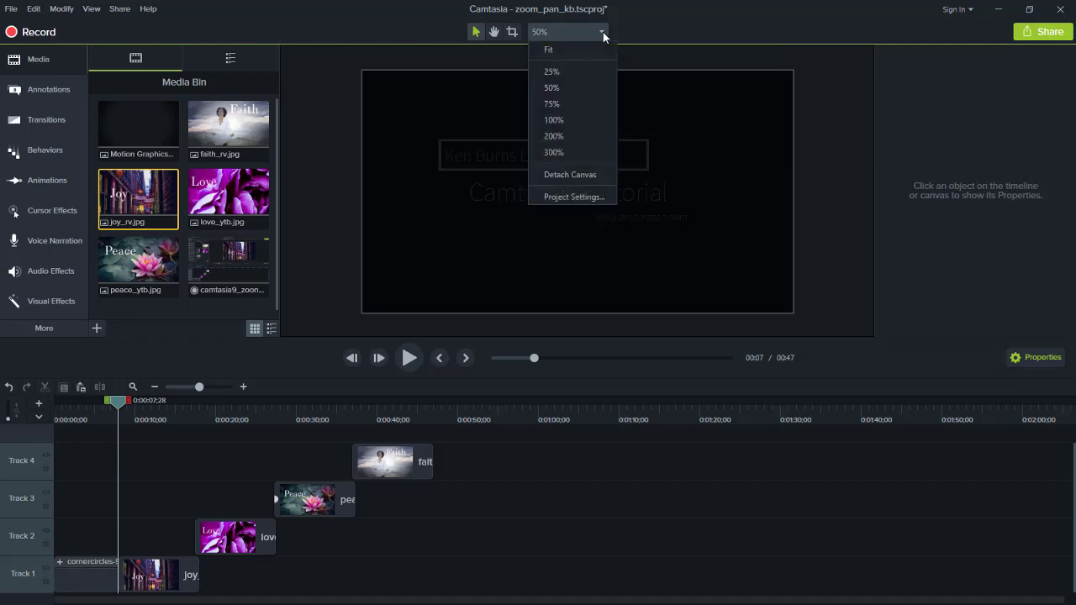
click(581, 197)
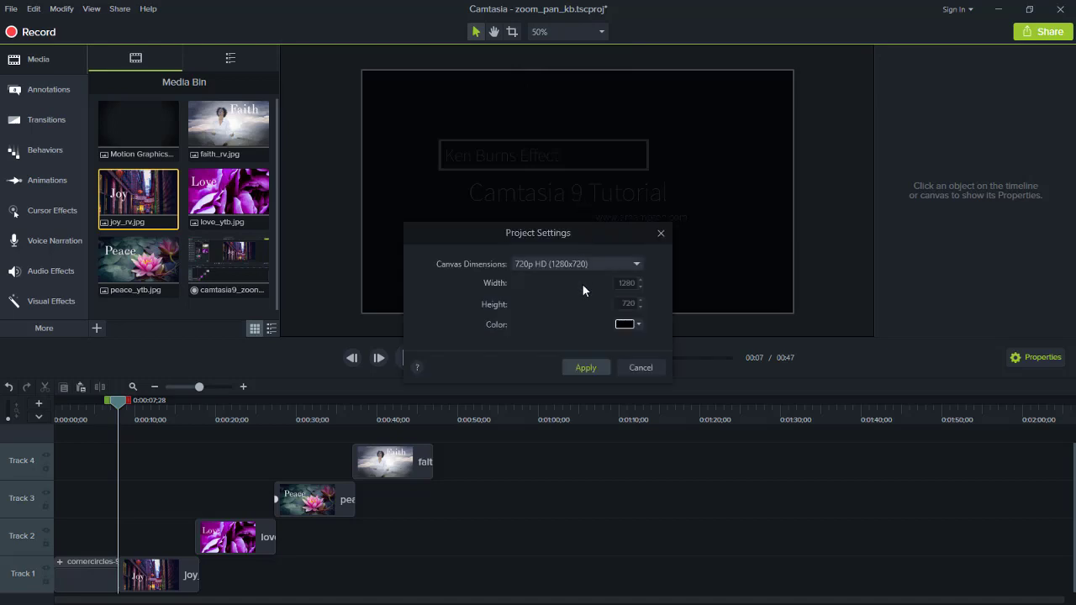
click(636, 266)
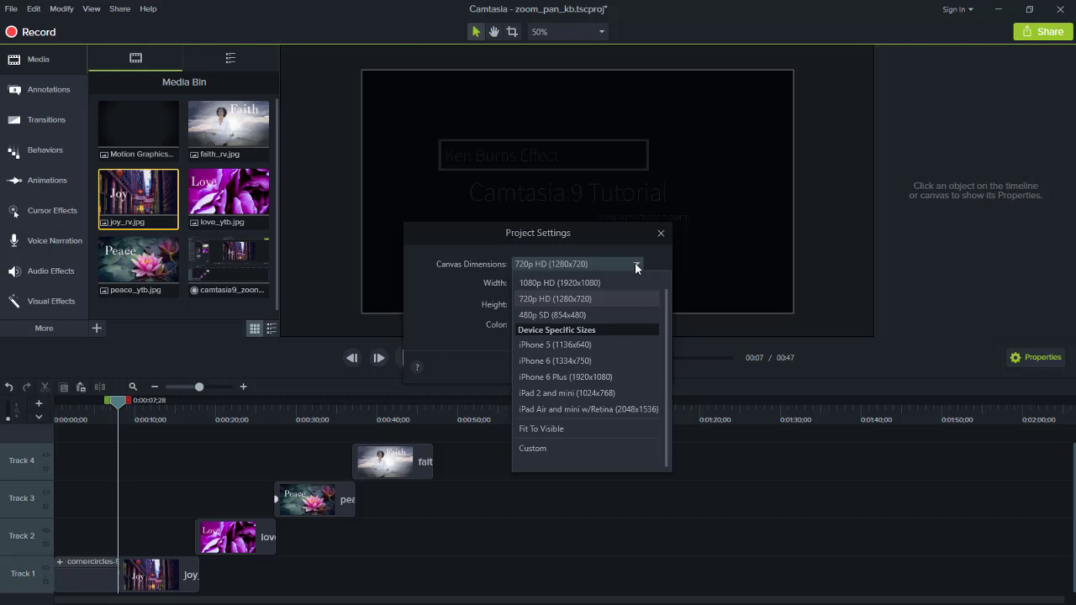
click(570, 300)
click(589, 371)
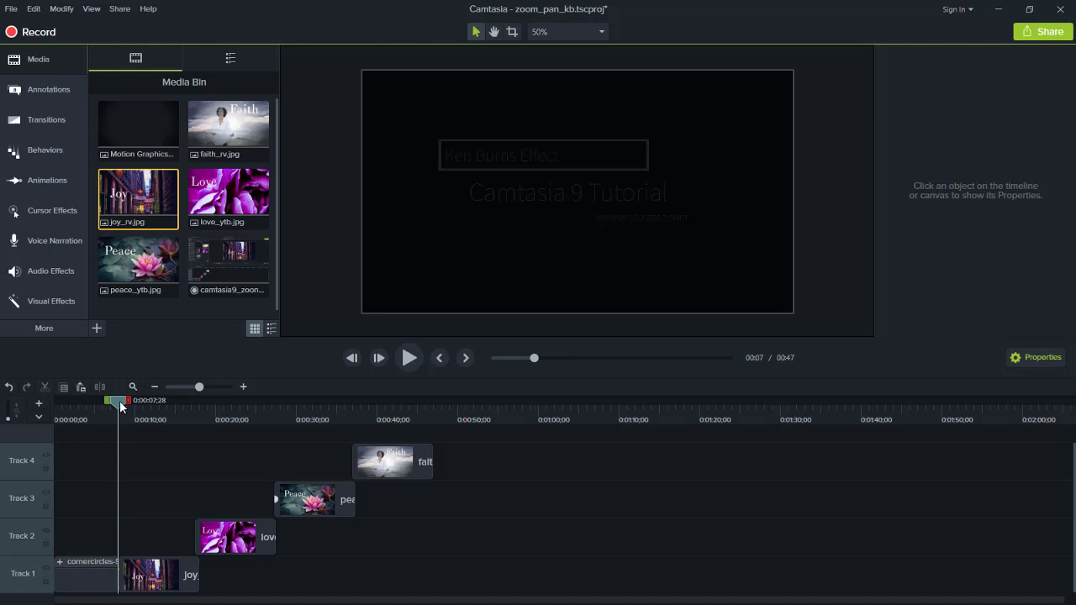
mouse_move(118, 402)
mouse_down()
mouse_move(154, 405)
mouse_move(117, 407)
mouse_up()
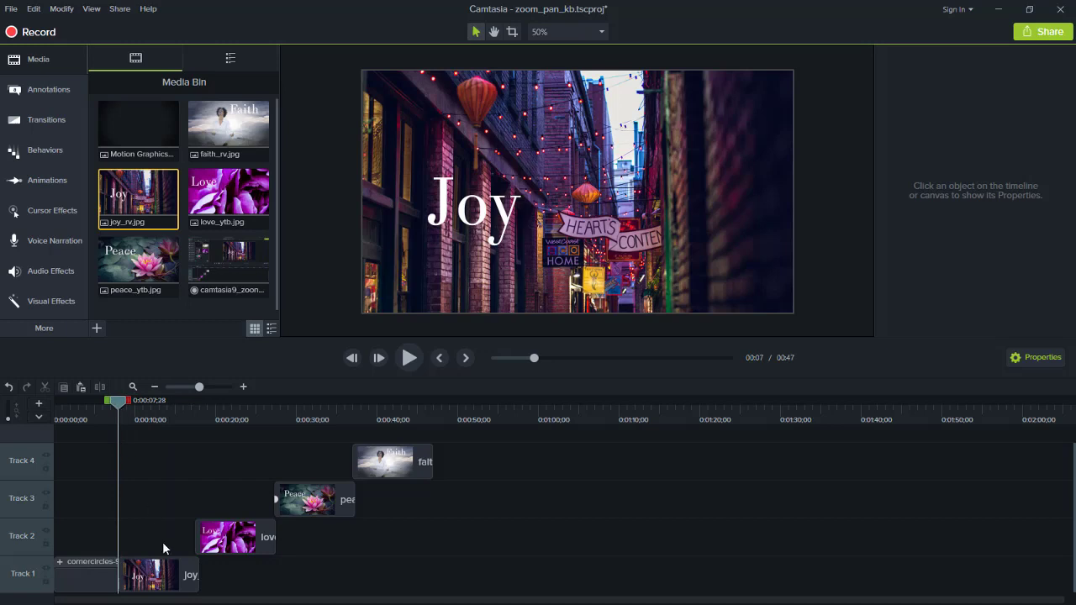
drag(163, 580, 165, 582)
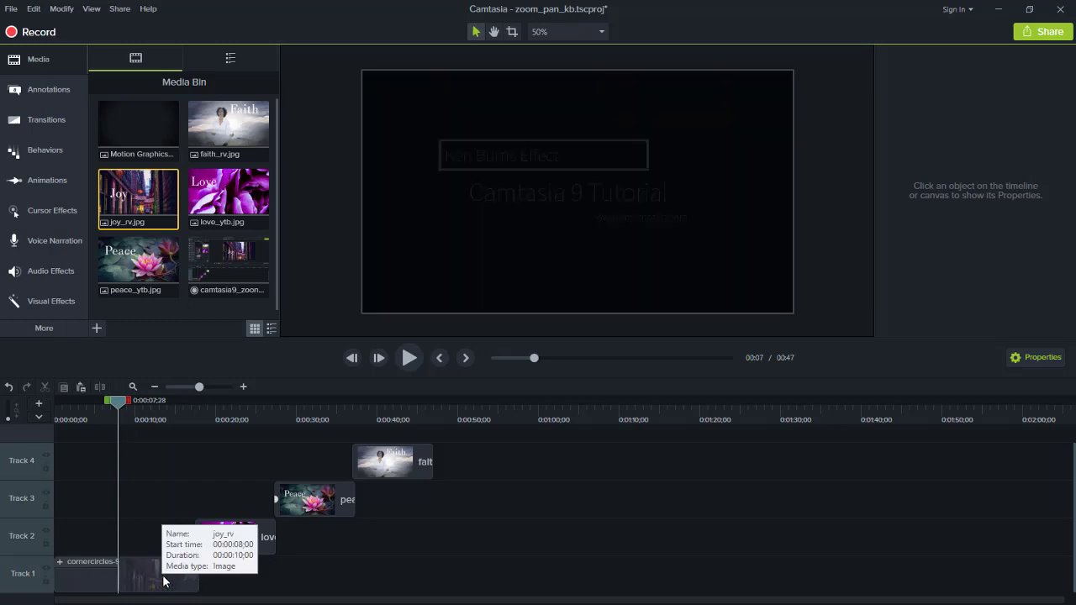
drag(165, 581, 179, 392)
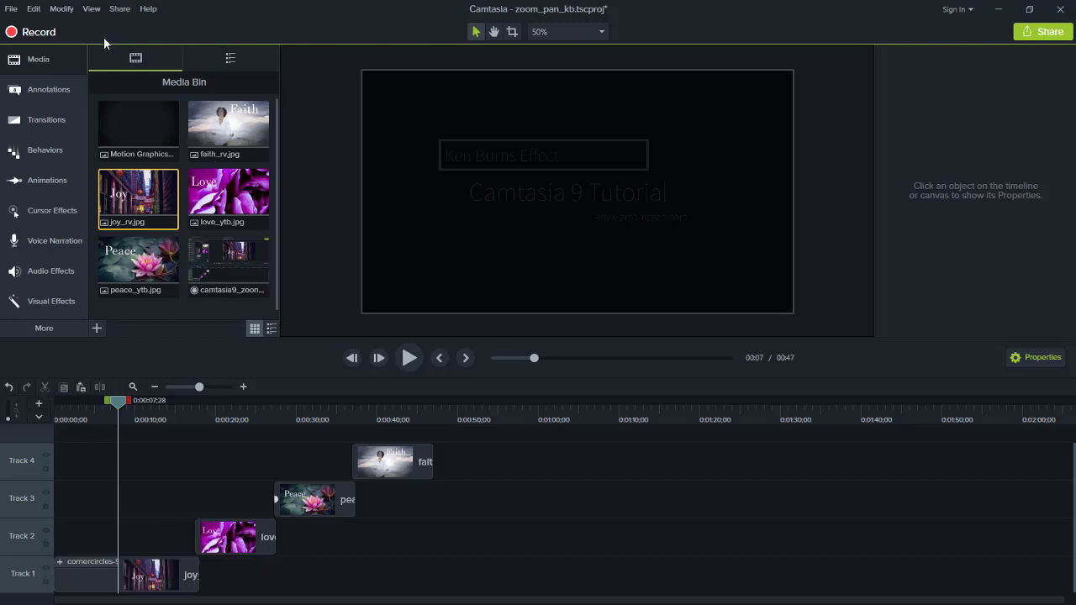
click(34, 10)
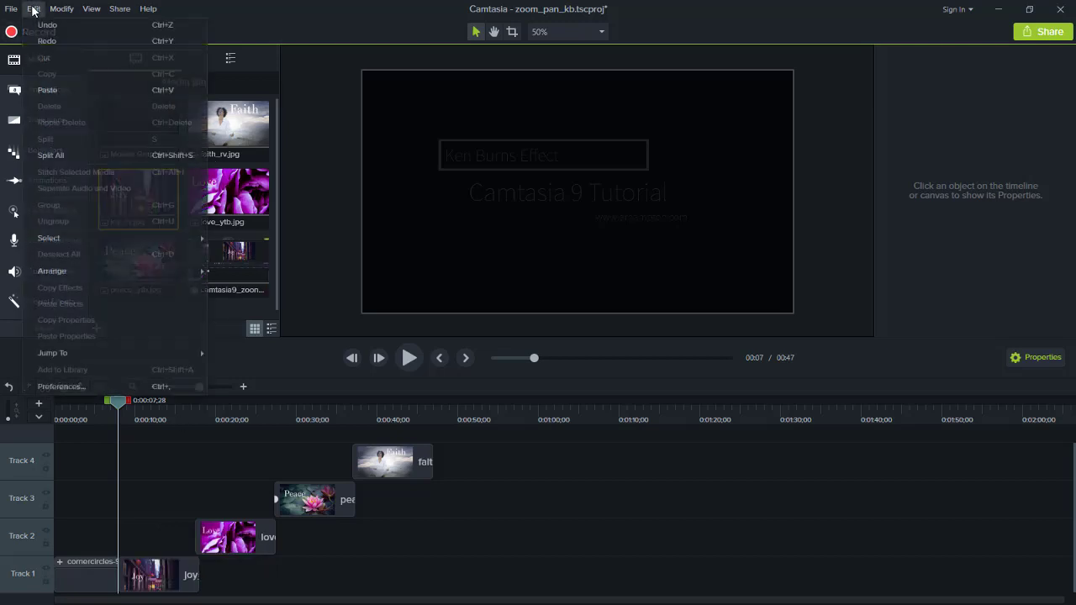
click(85, 386)
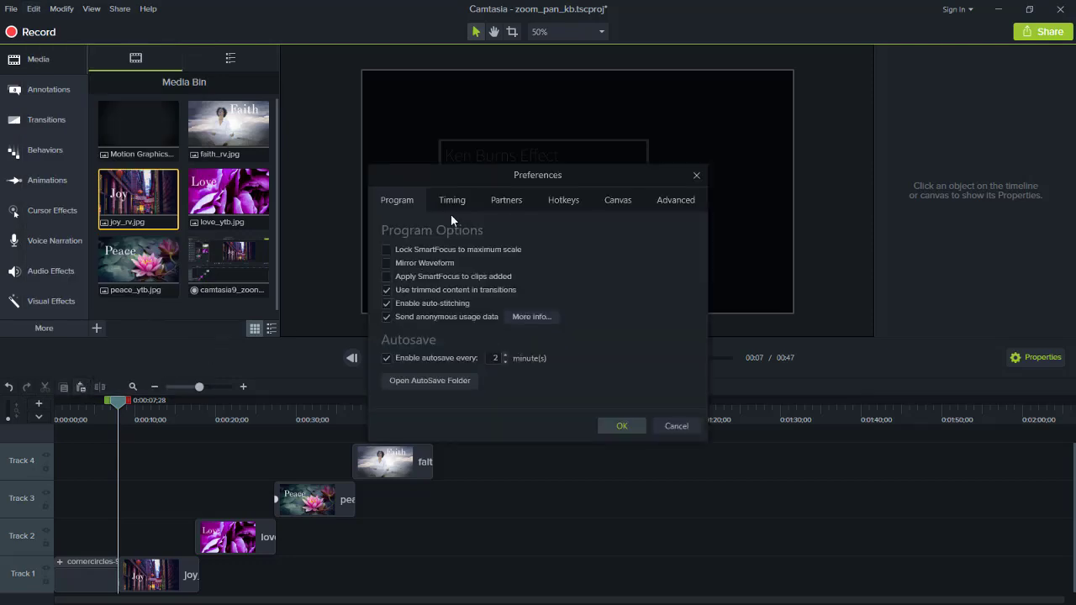
click(451, 199)
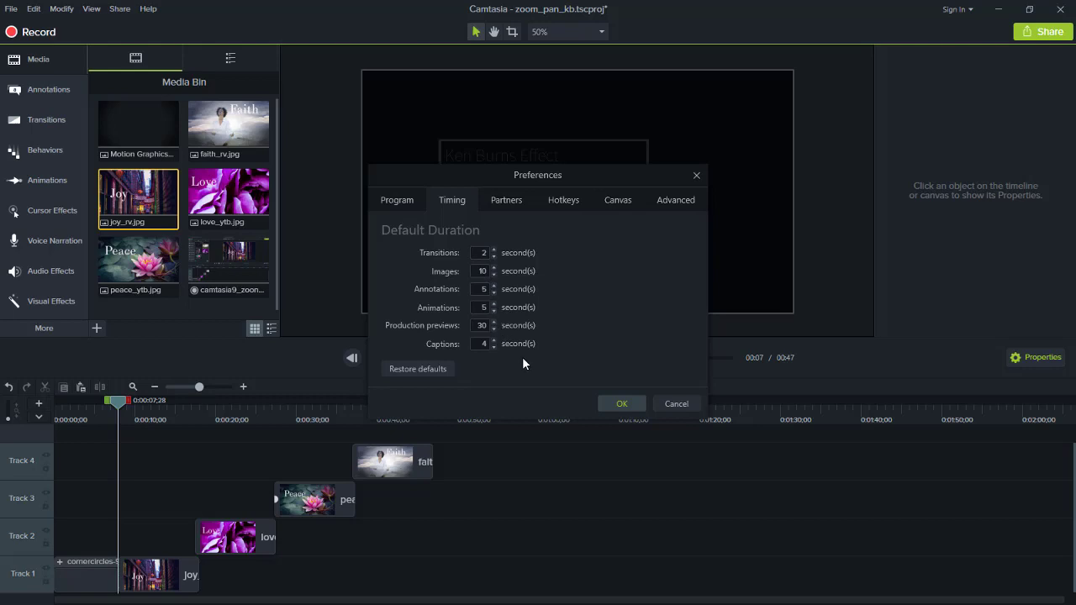
click(623, 404)
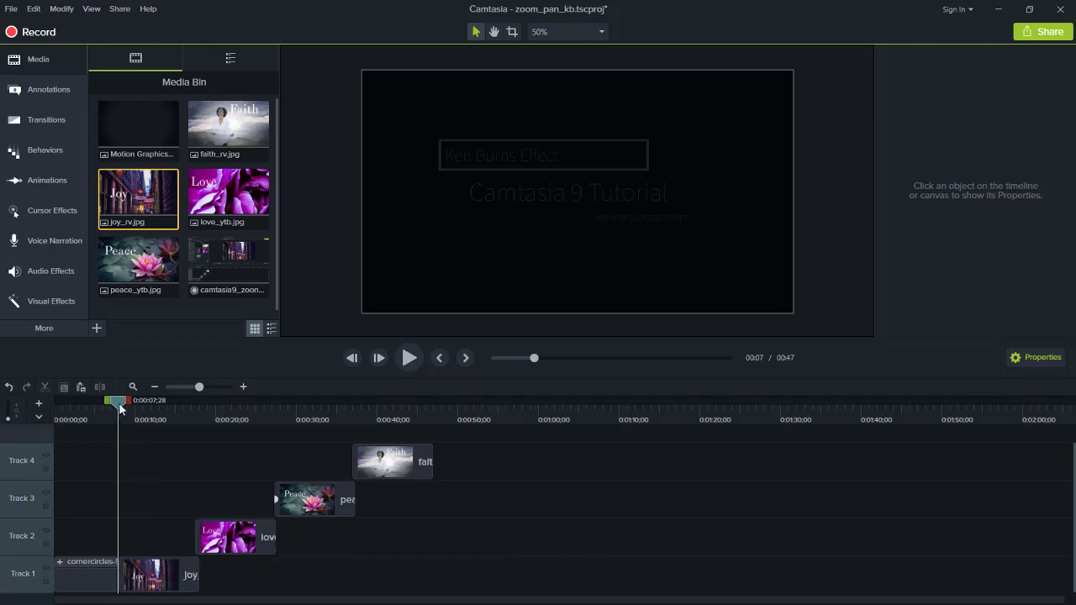
Step: Add a Fade transition to the Joy clip and scrub through it to preview
mouse_move(117, 400)
mouse_down()
mouse_move(303, 381)
mouse_move(117, 389)
mouse_up()
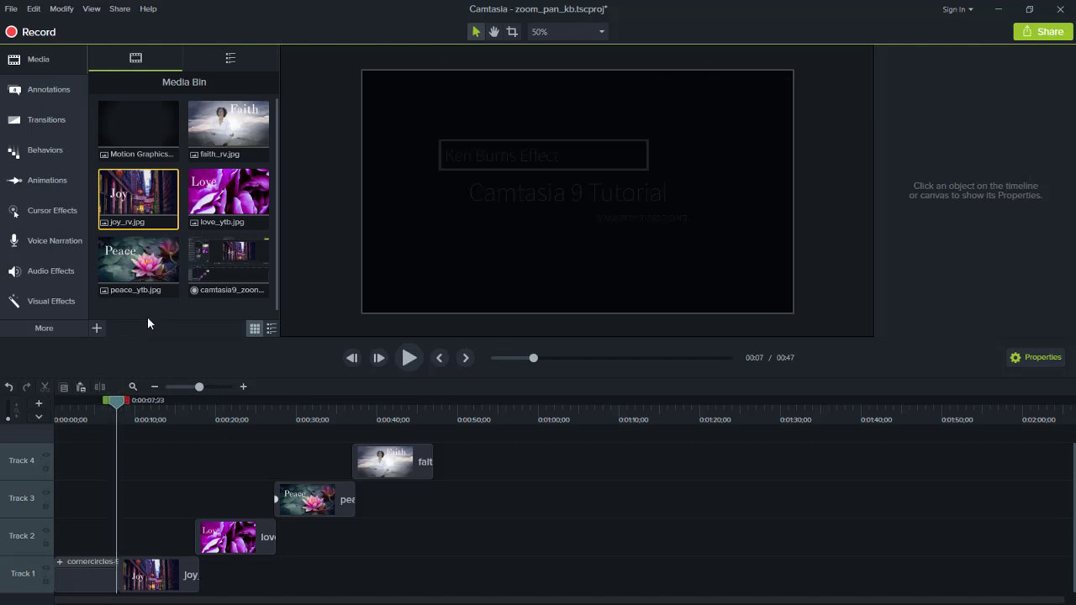
click(46, 122)
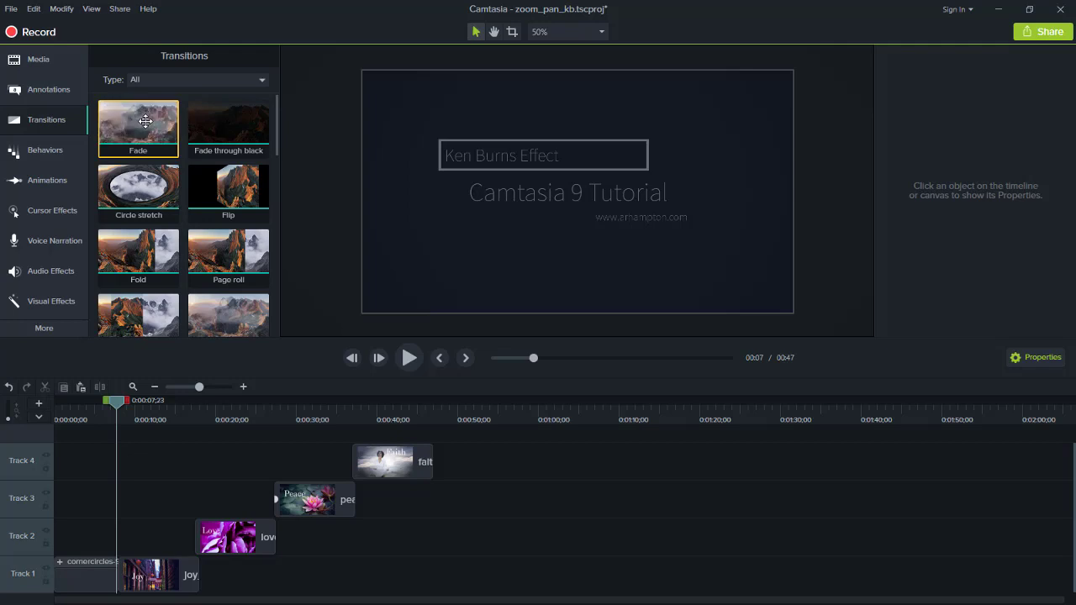
drag(145, 121, 155, 570)
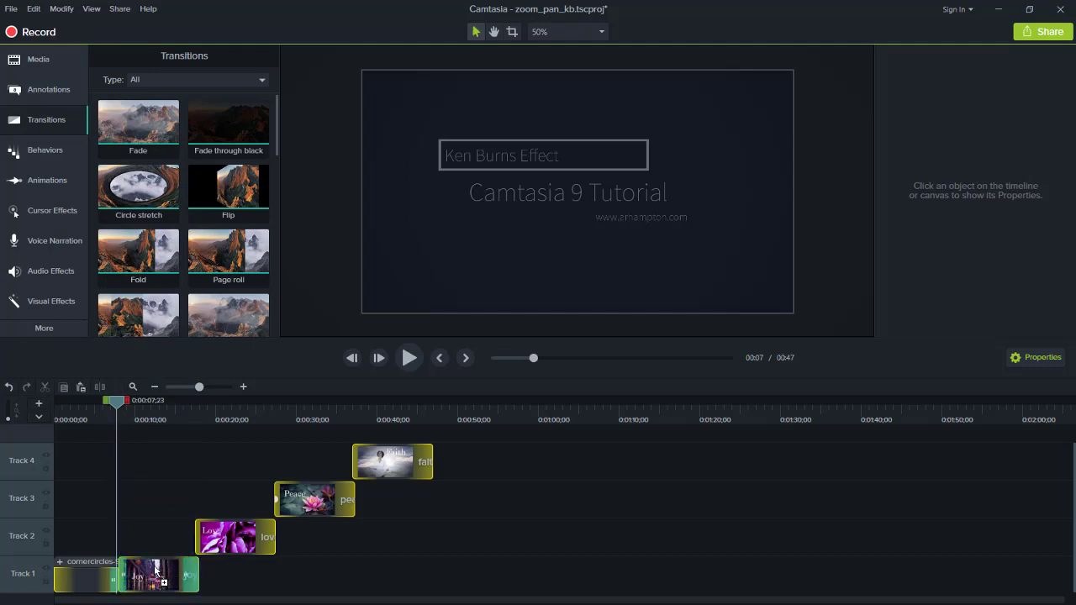
drag(156, 570, 155, 570)
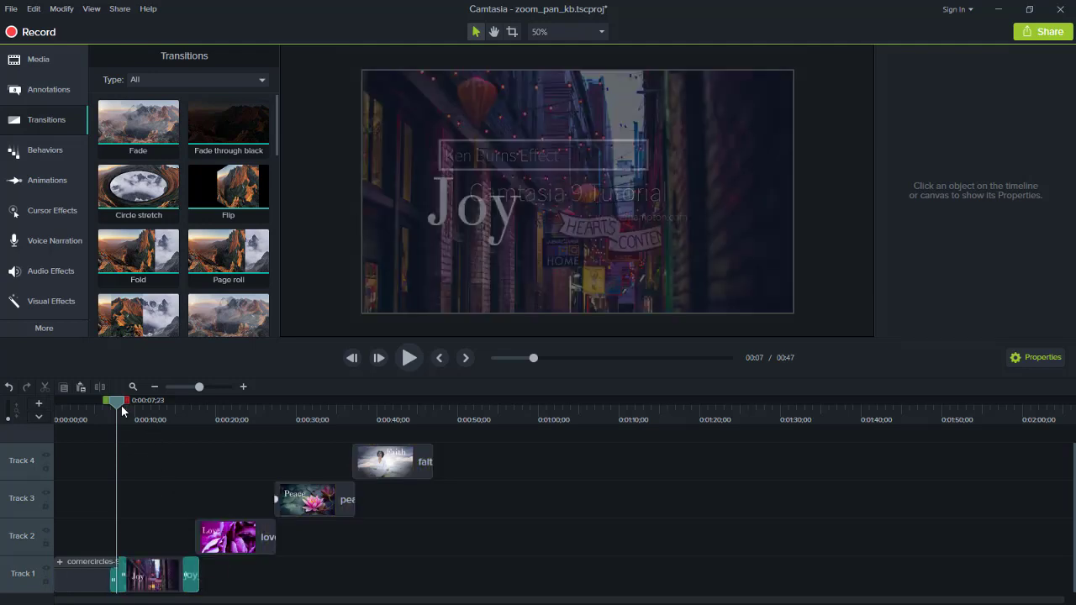
drag(116, 402, 226, 420)
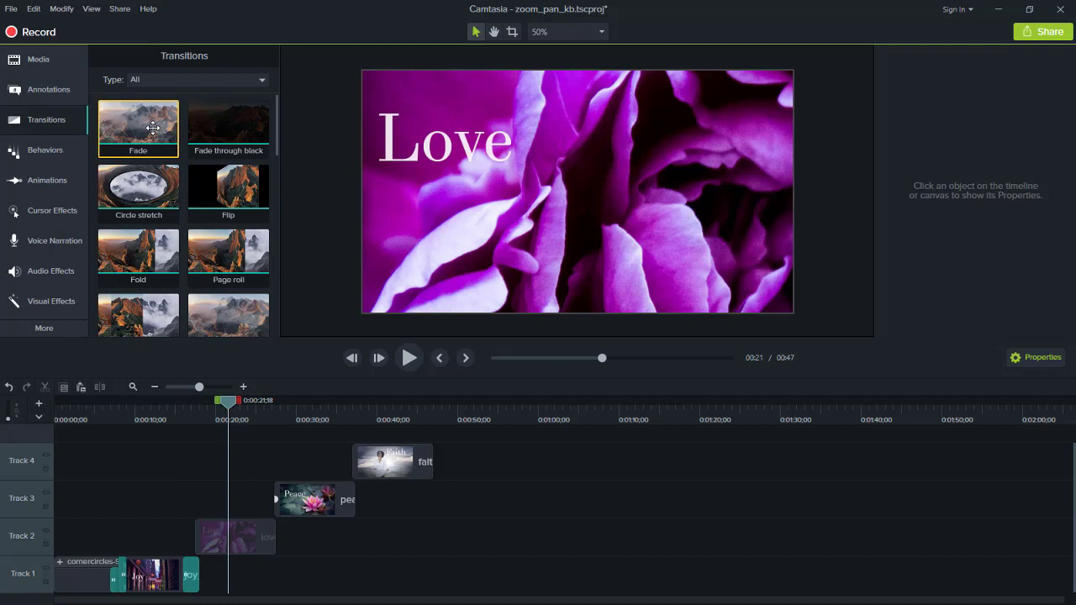
Step: Add Fade transitions to the Love, Peace and Faith clips, then return to Love
drag(145, 124, 235, 540)
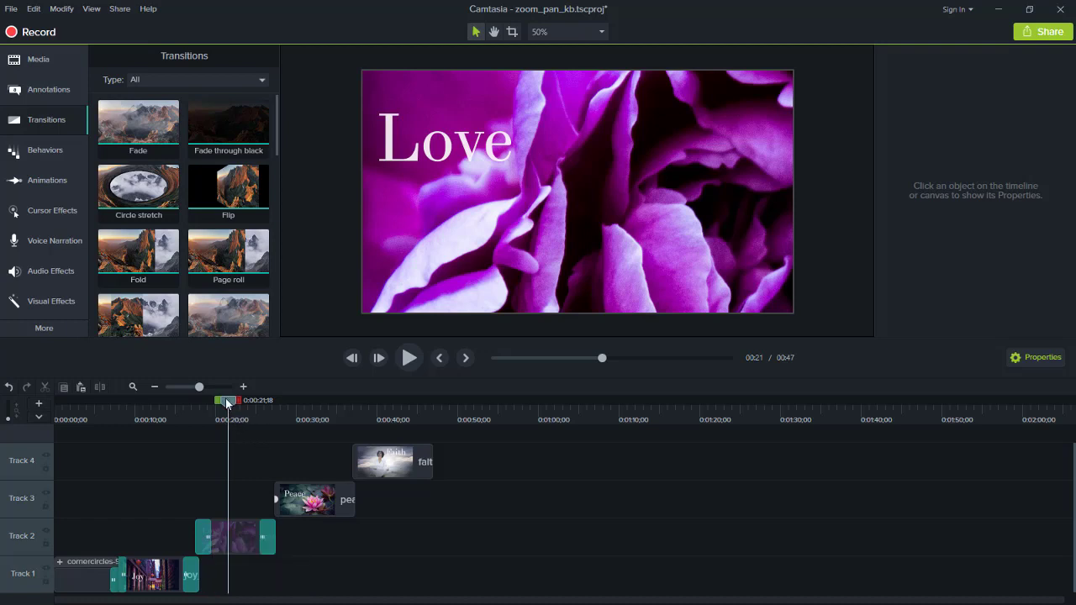
drag(226, 405, 312, 409)
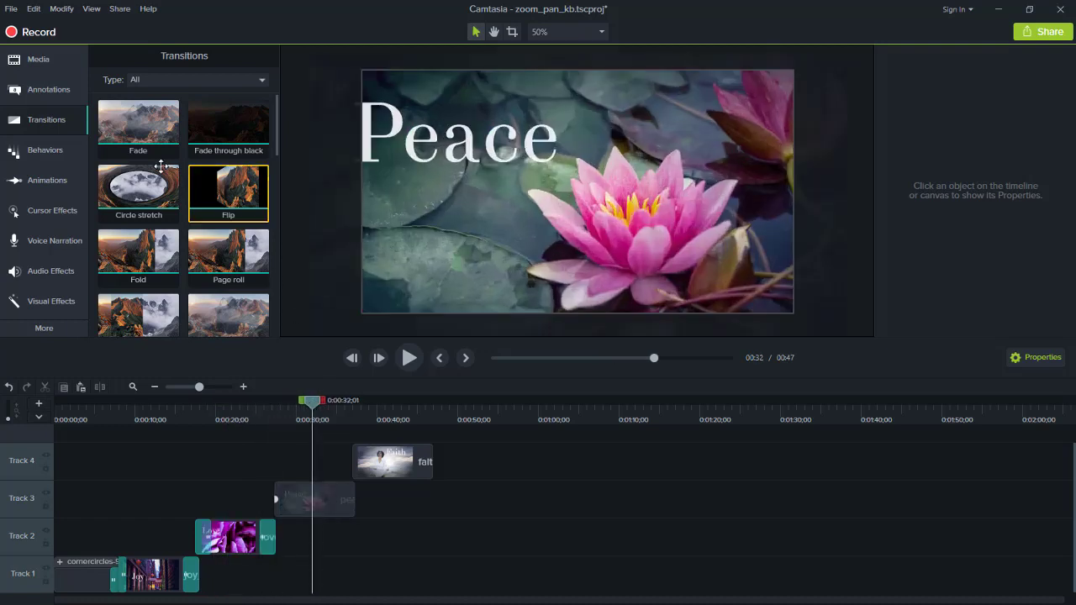
drag(141, 126, 322, 498)
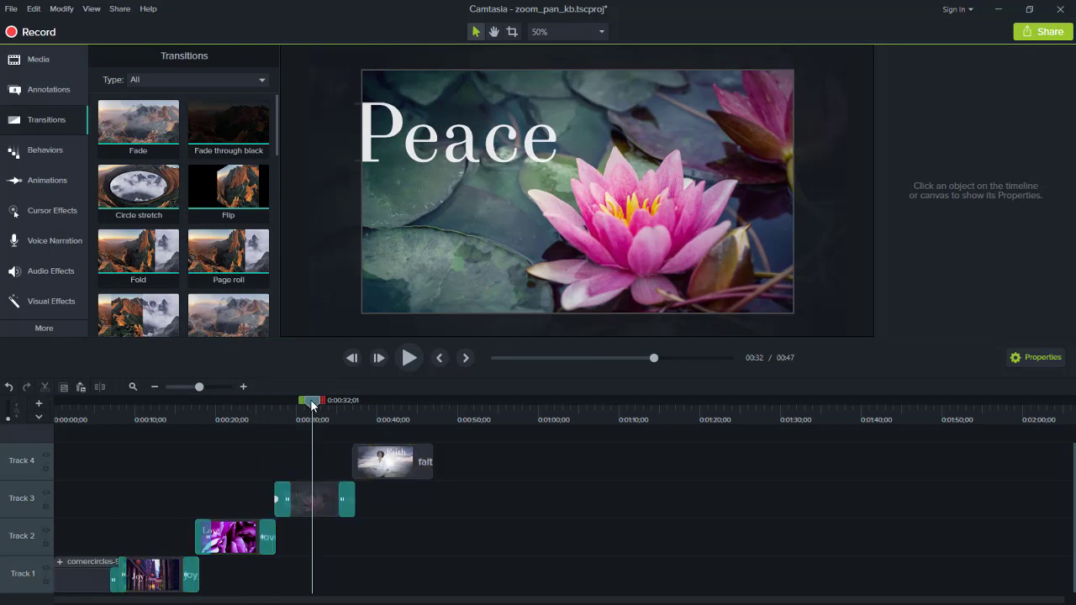
drag(312, 406, 392, 384)
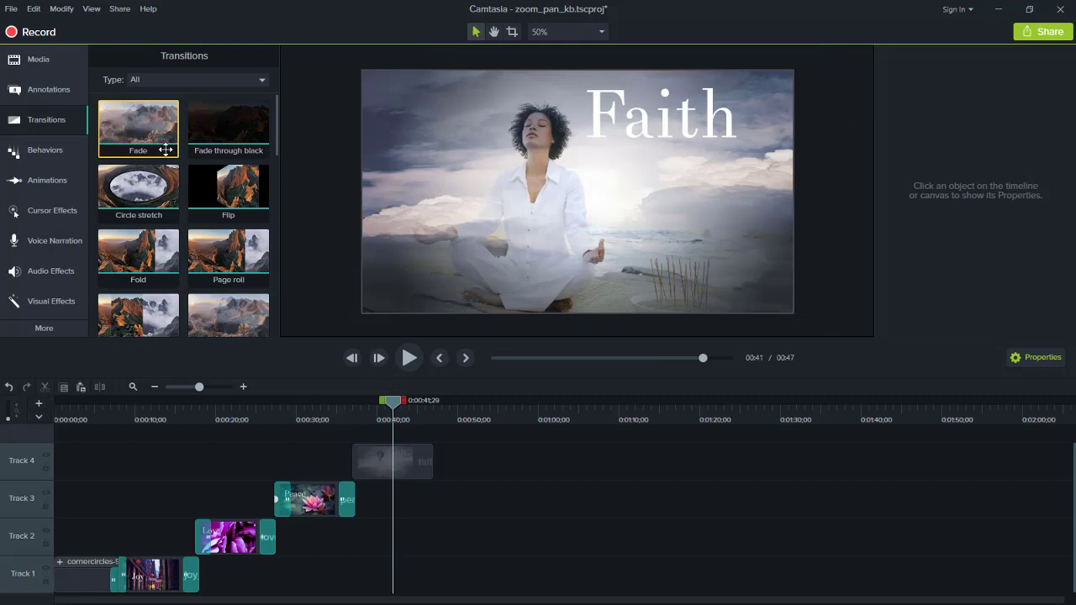
drag(166, 150, 392, 464)
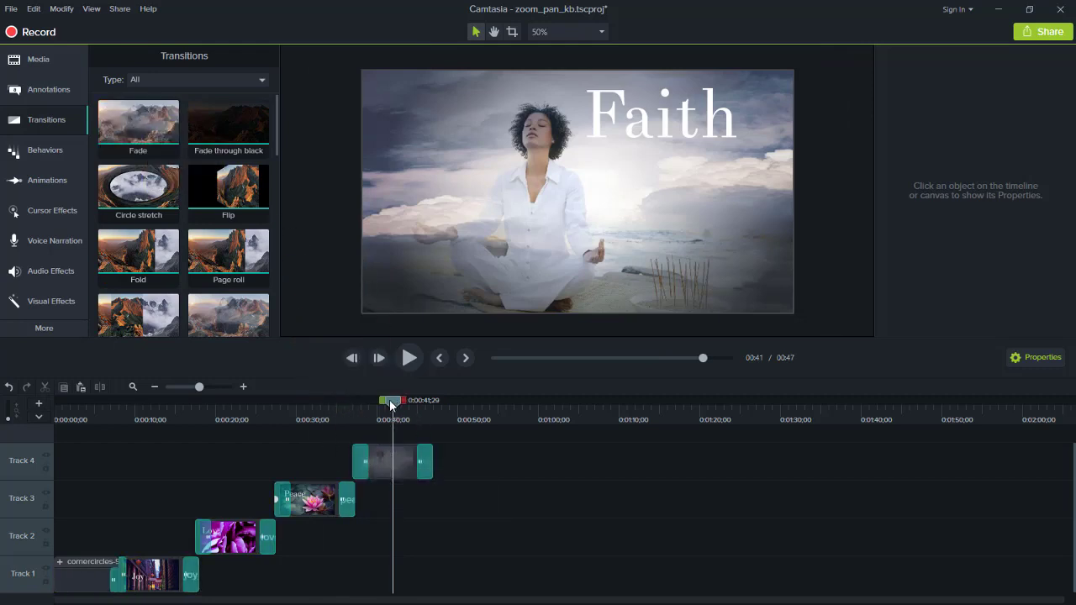
drag(391, 405, 244, 419)
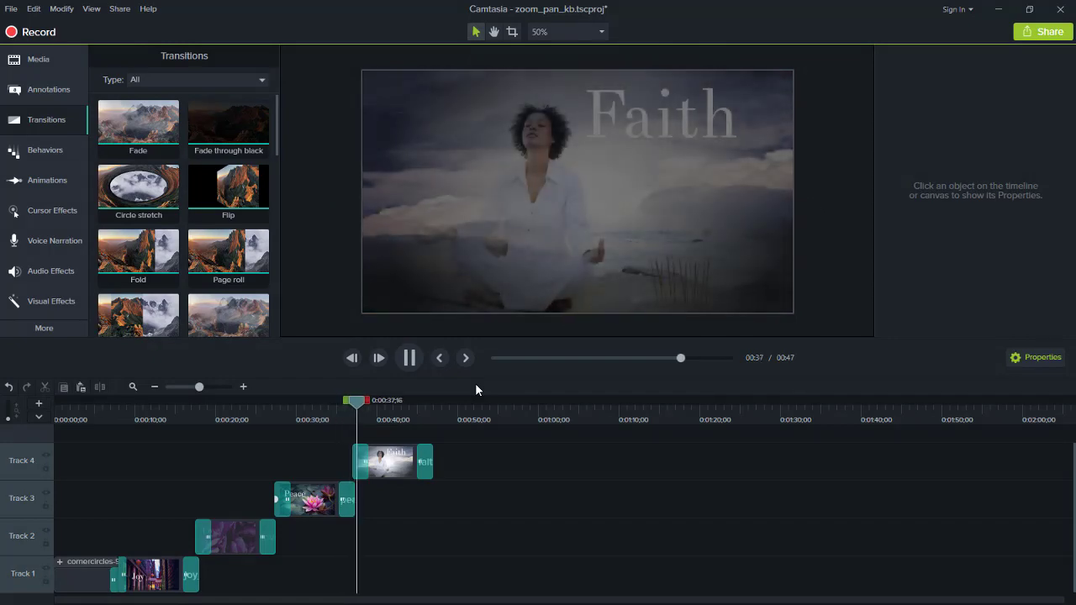
Step: Pause playback and bring the playhead back to about 0:11 on the Joy clip
click(410, 358)
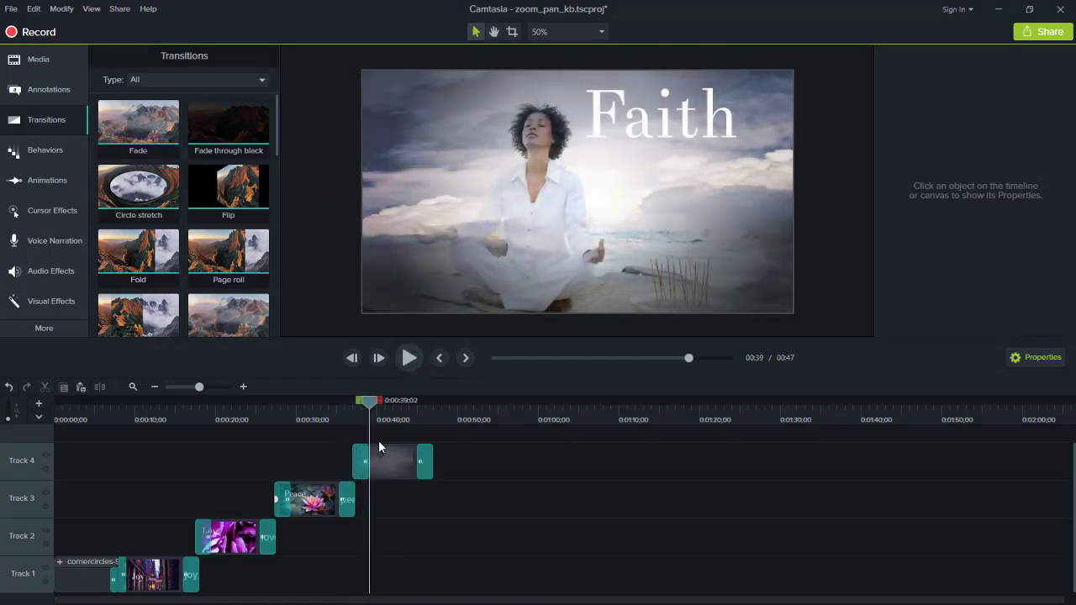
drag(344, 408, 148, 414)
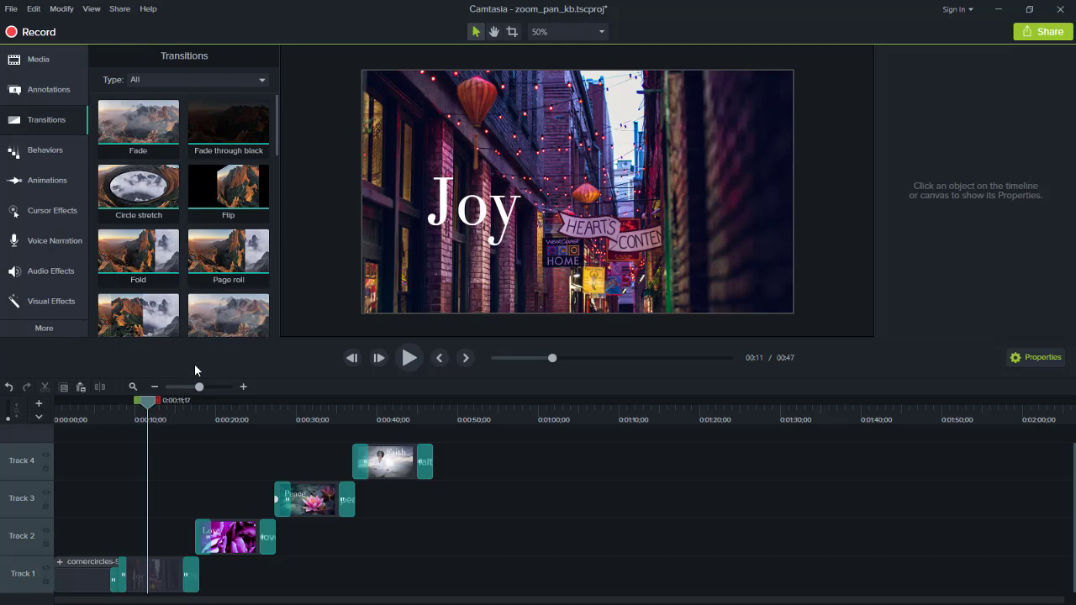
Step: Zoom the Joy slide to 198% on its title and HEART'S sign, tuning the animation's length
click(48, 181)
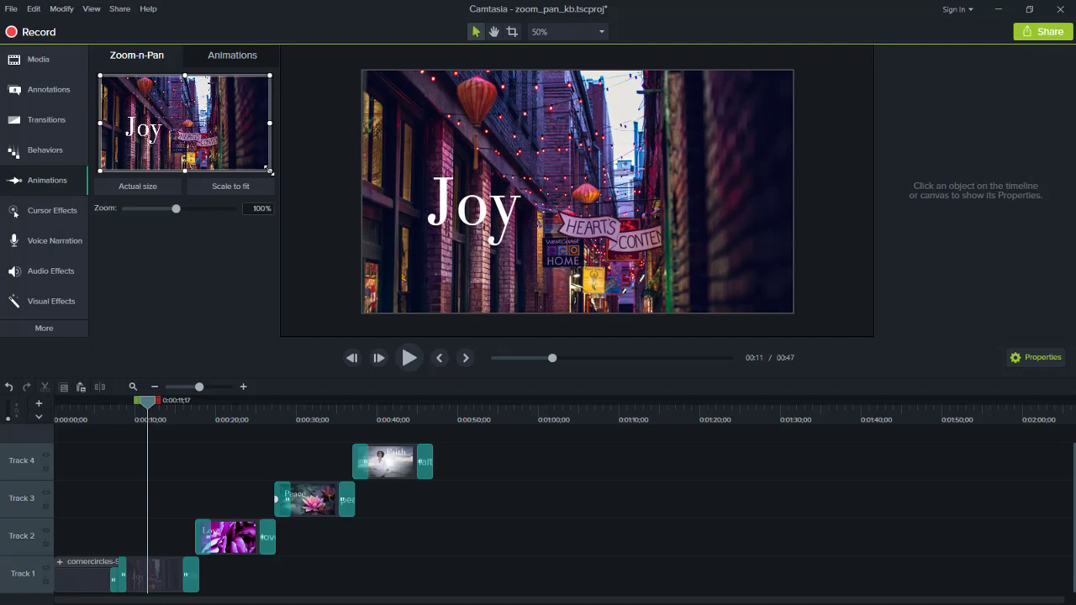
drag(269, 170, 184, 114)
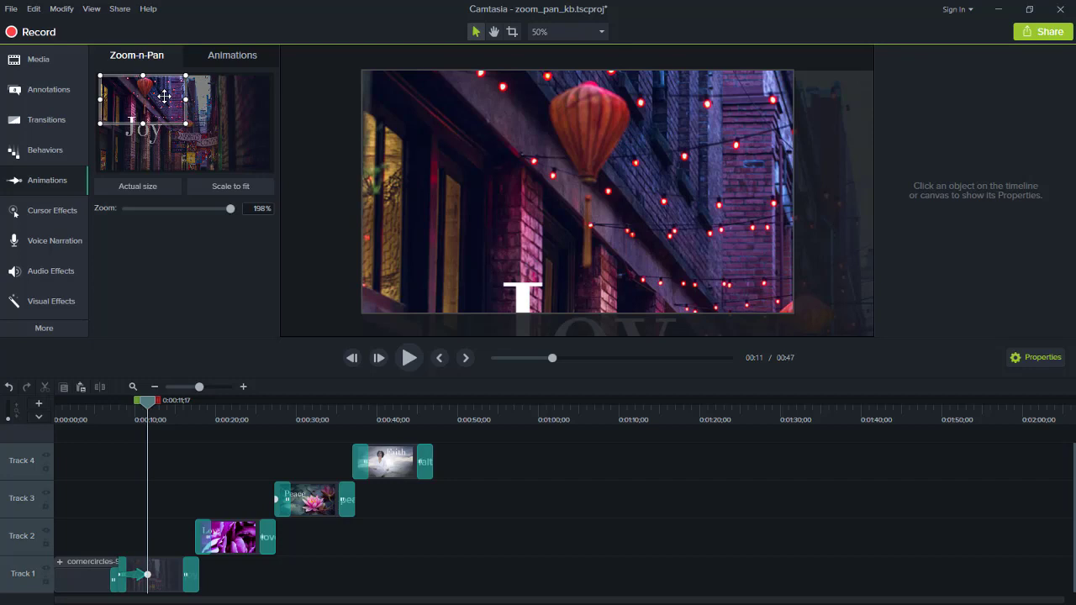
drag(164, 96, 187, 127)
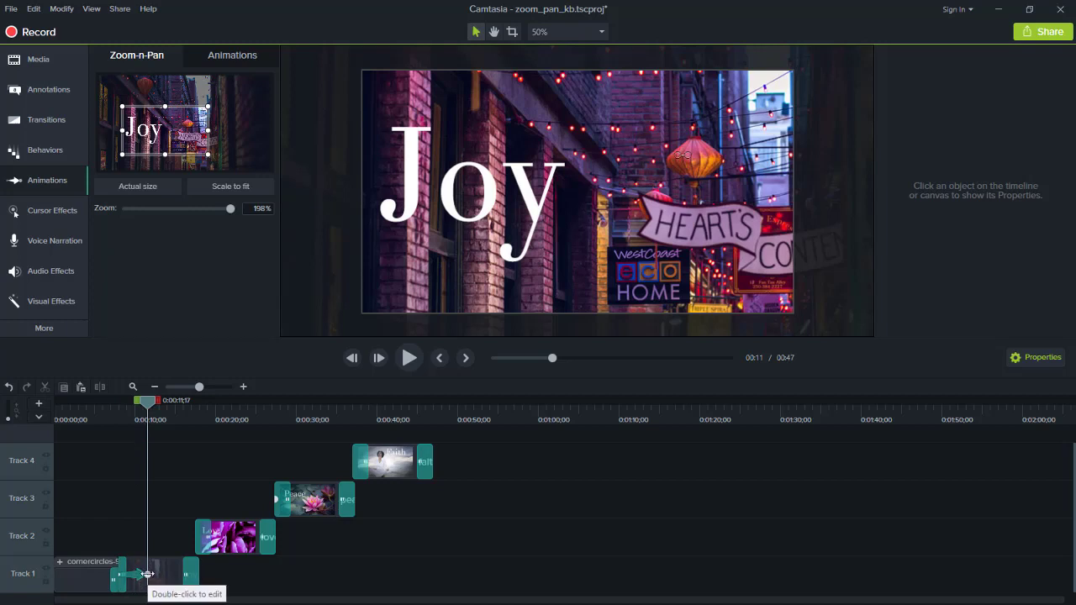
drag(147, 574, 168, 574)
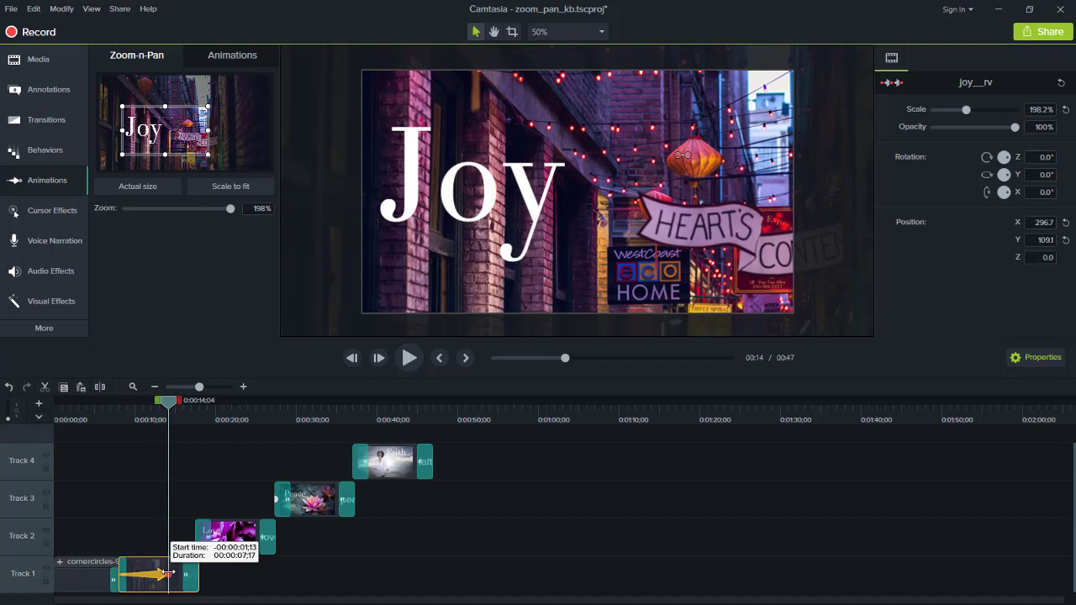
drag(168, 574, 201, 570)
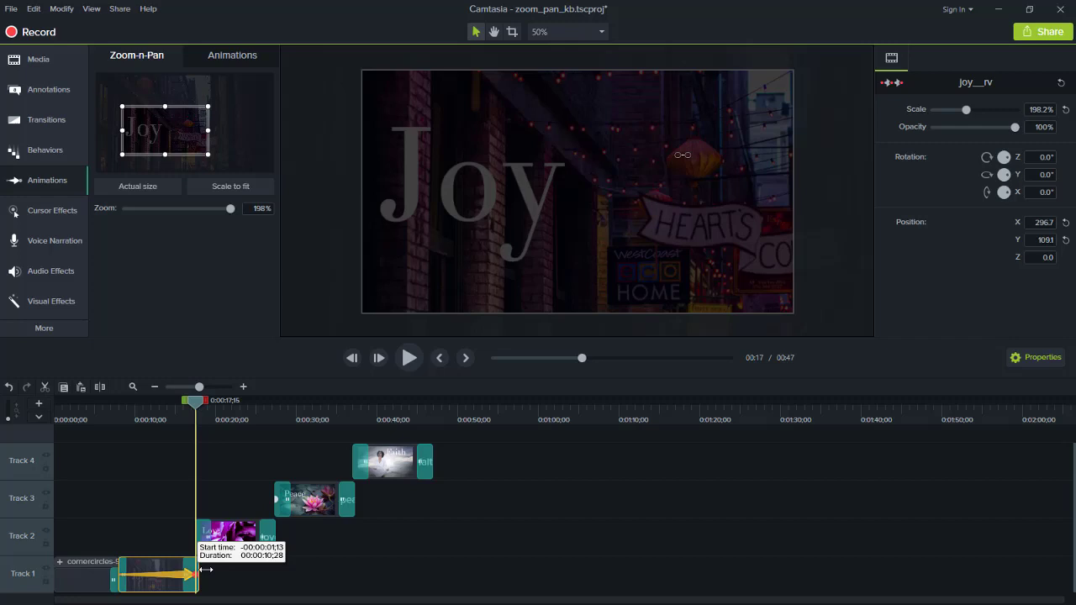
drag(191, 573, 146, 569)
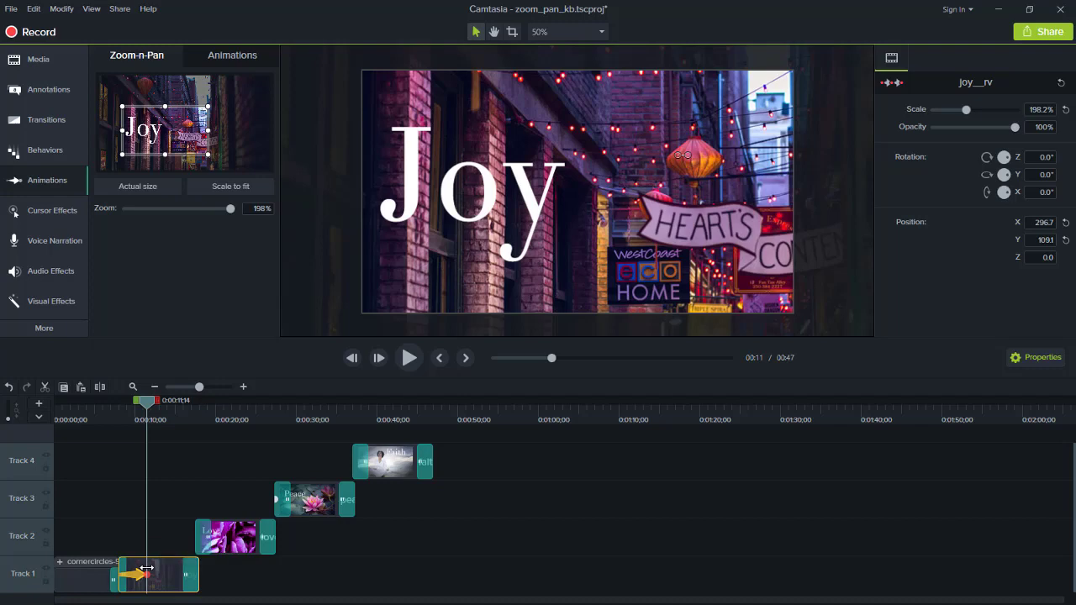
drag(146, 401, 235, 406)
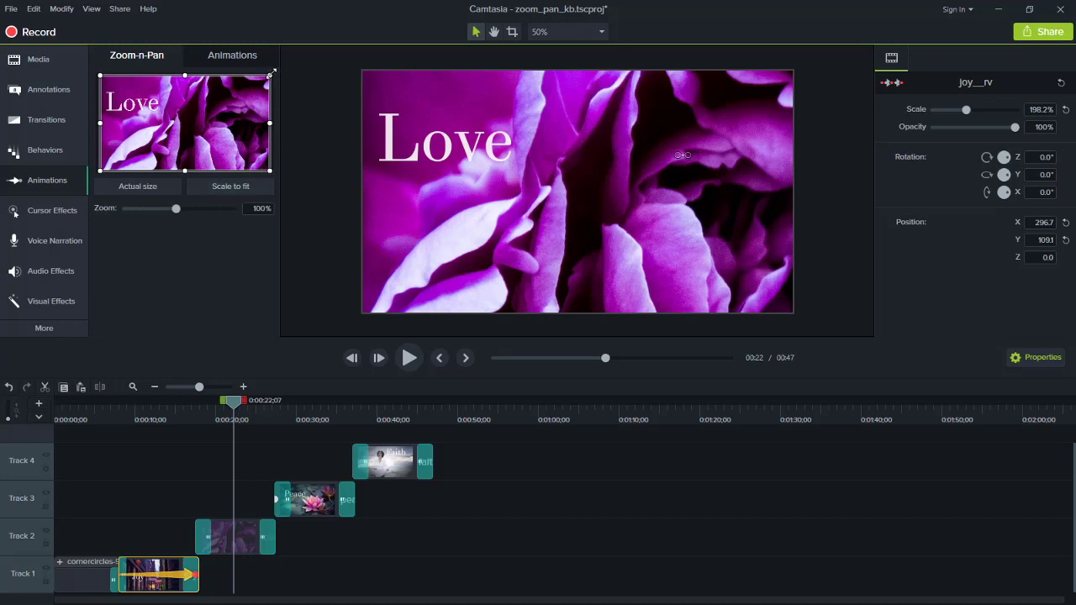
Step: Zoom in on the Love photo and stretch its animation across the clip
mouse_move(269, 74)
mouse_down()
mouse_move(141, 128)
mouse_move(145, 150)
mouse_move(147, 115)
mouse_up()
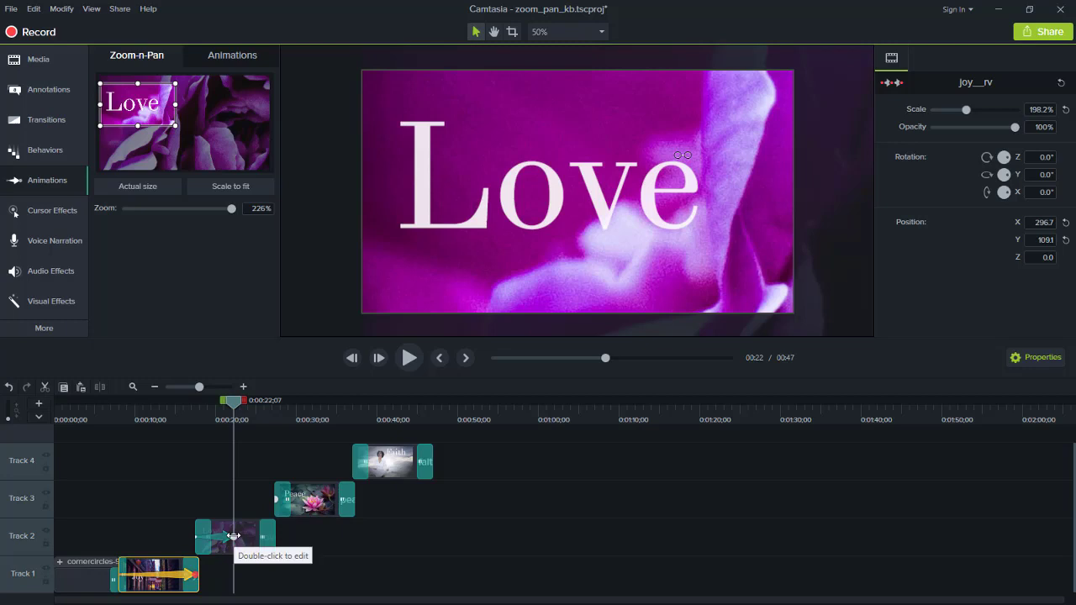
drag(234, 535, 278, 538)
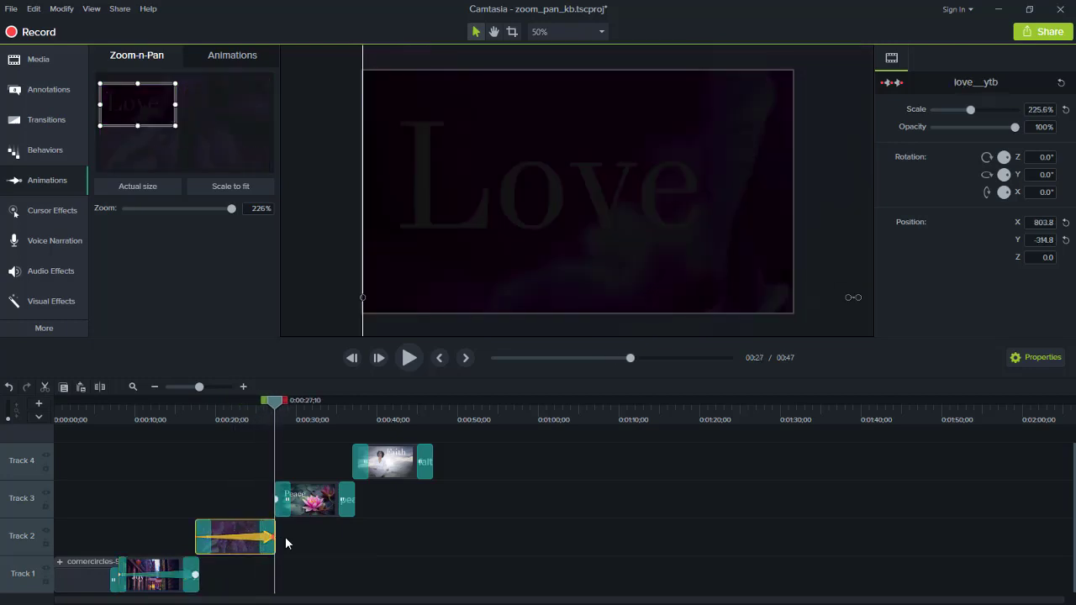
click(305, 407)
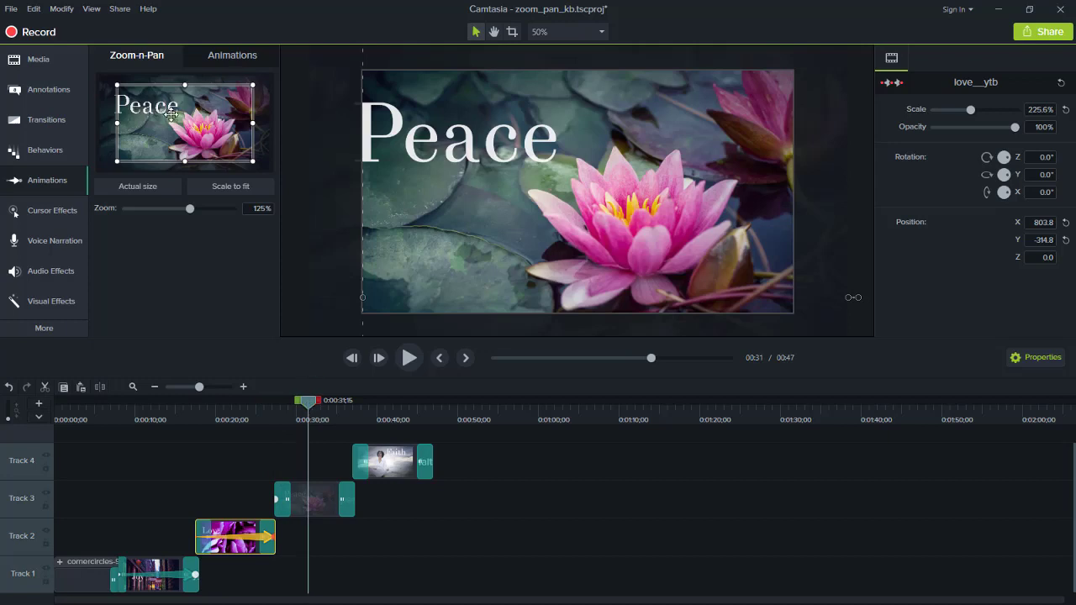
Step: Reframe the Peace zoom around its title and lotus, then play the slideshow from Love
drag(196, 144, 179, 137)
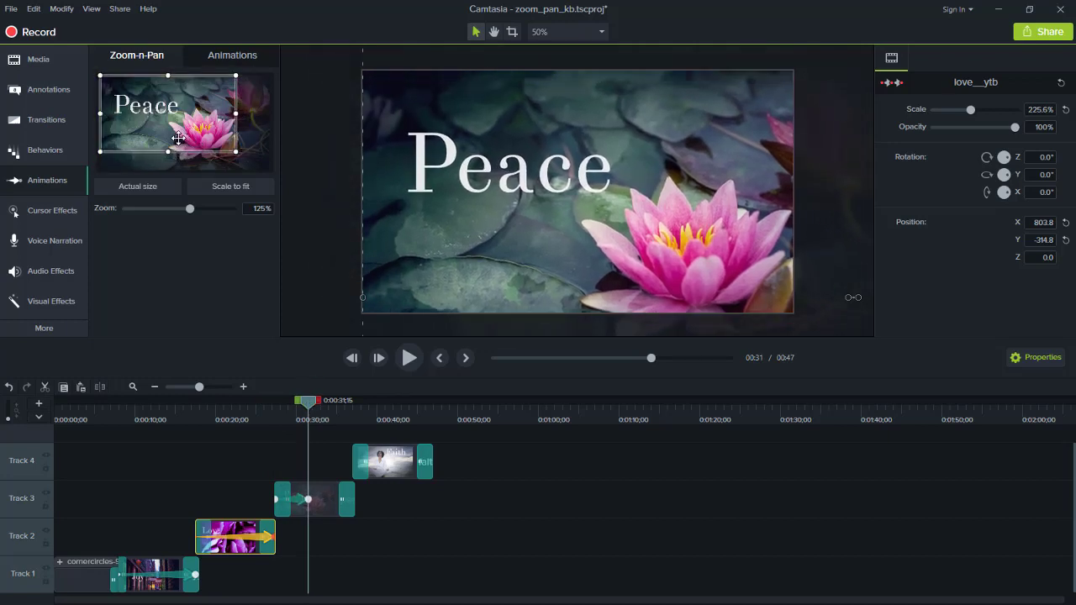
click(350, 499)
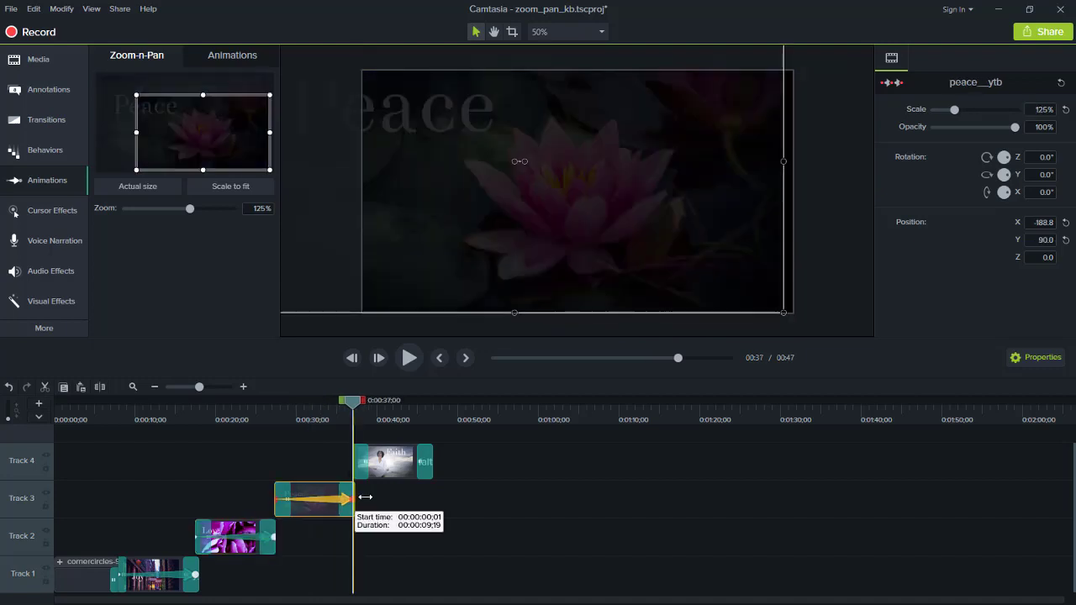
drag(368, 401, 265, 402)
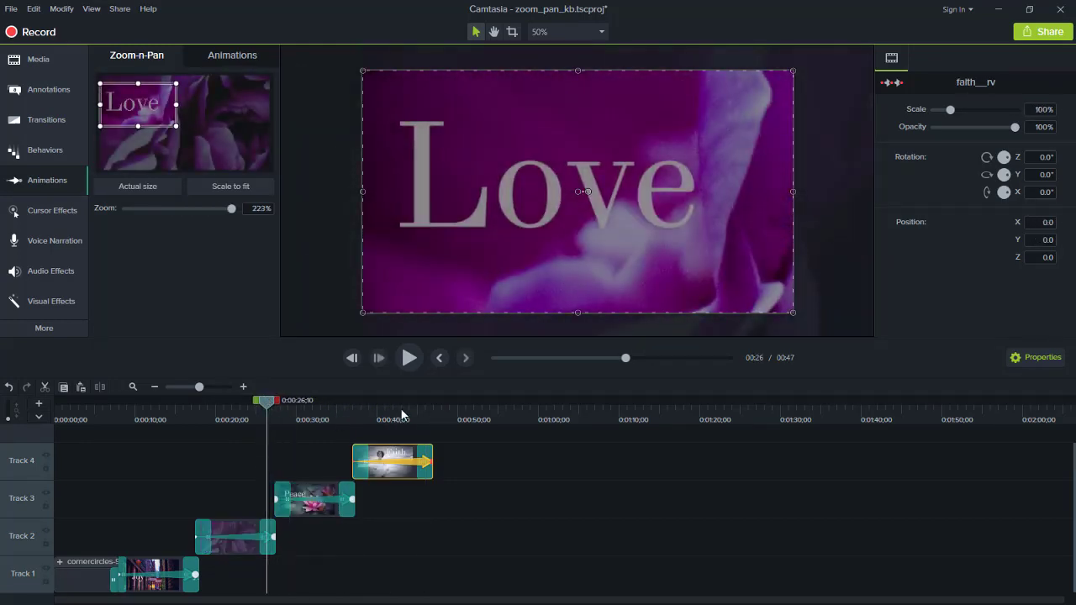
click(408, 358)
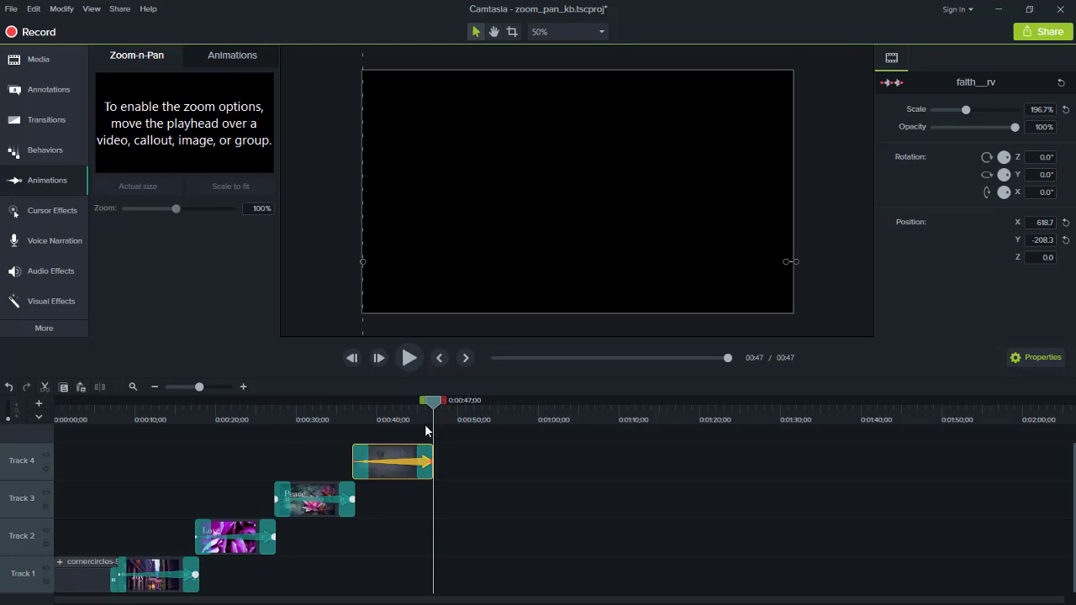
Step: Shift the Joy slide's Zoom-n-Pan box right and up, then scrub back to 0:08
drag(434, 406, 179, 434)
drag(157, 432, 145, 437)
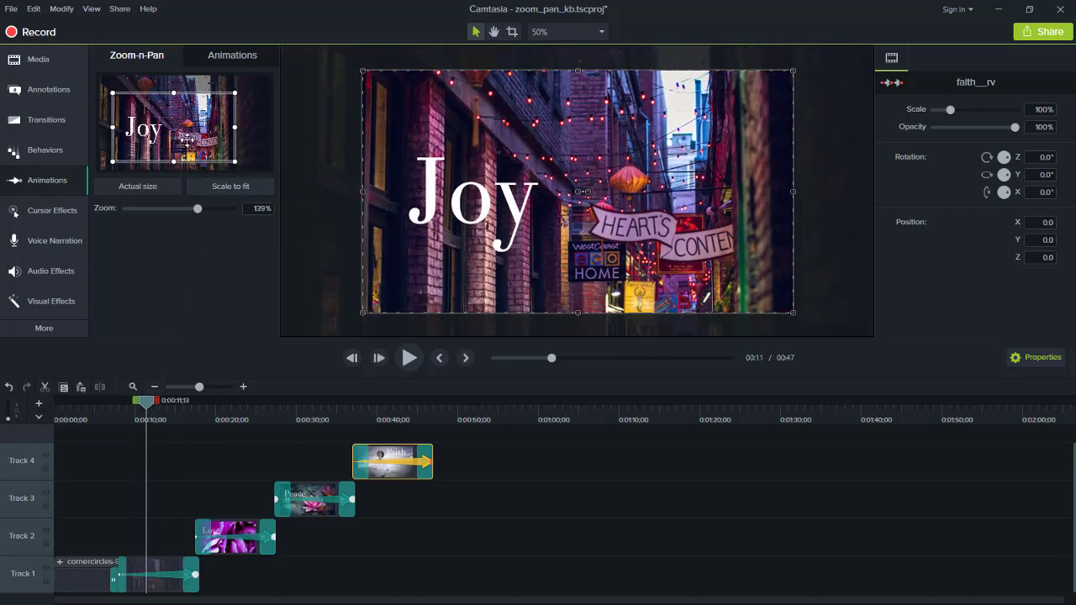
drag(187, 139, 227, 123)
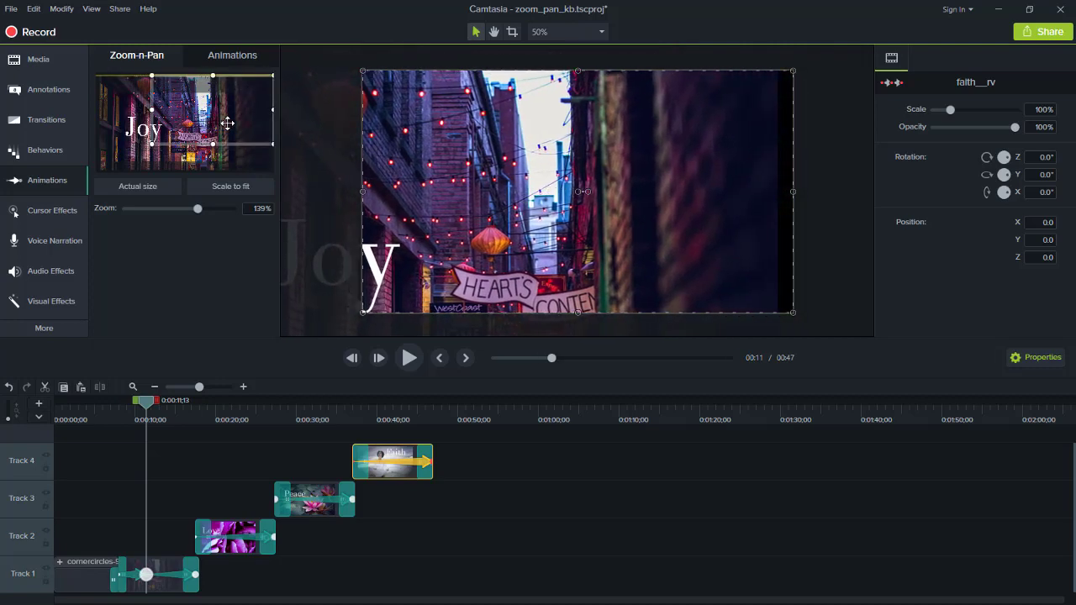
drag(147, 401, 117, 407)
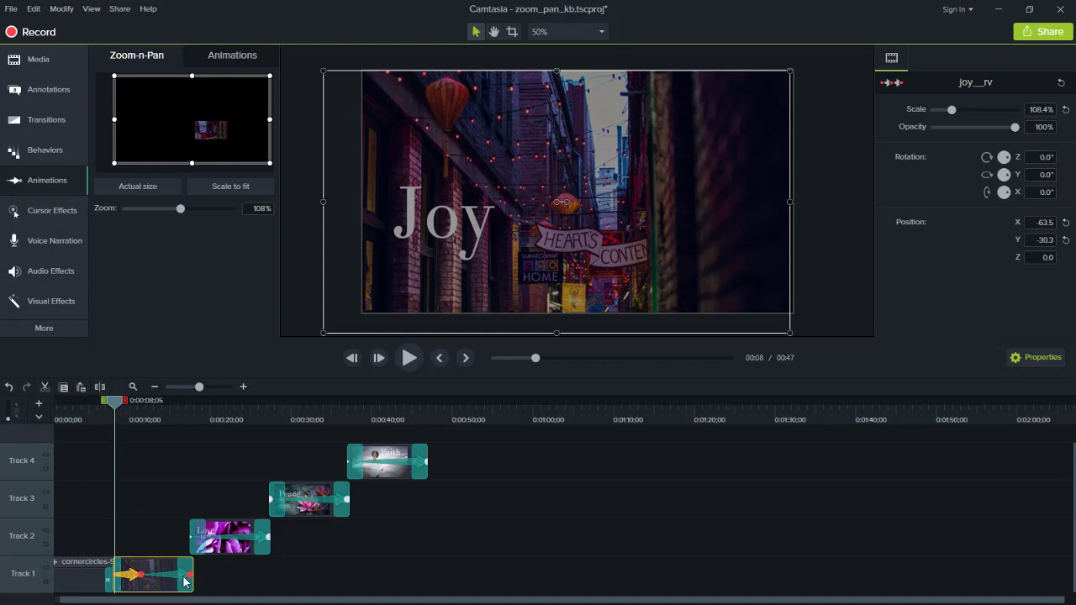
click(410, 358)
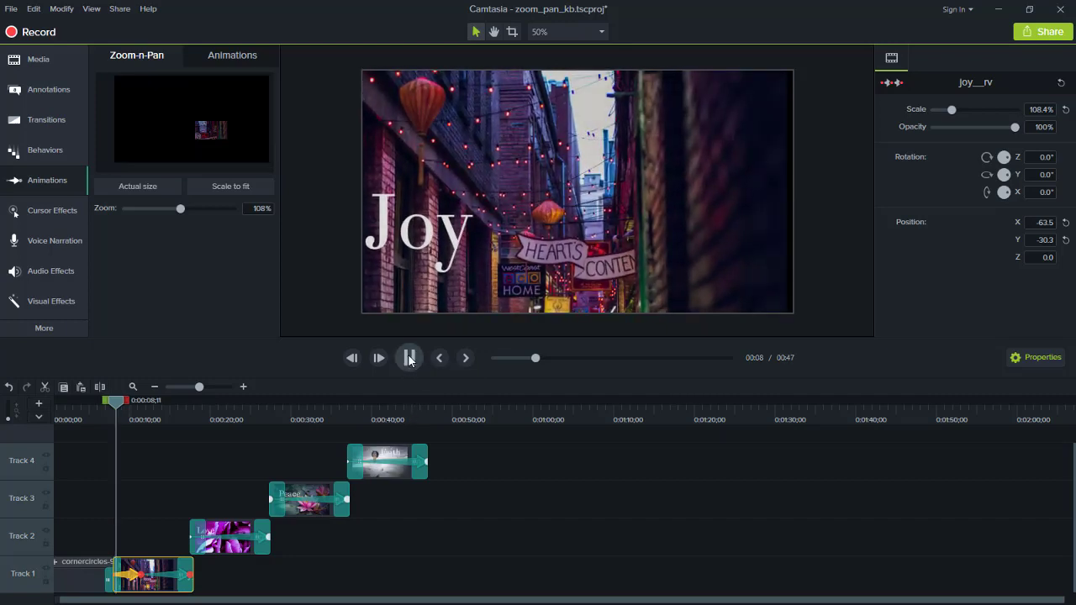